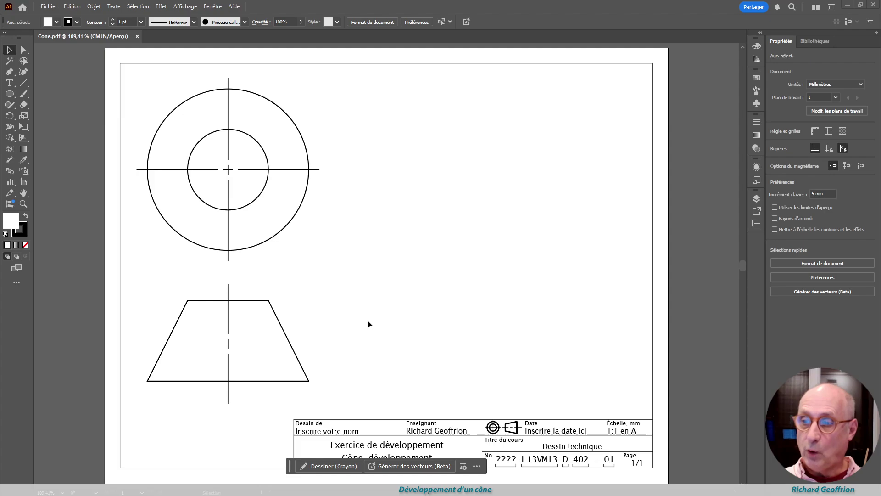
Dimension the height, the bottom edge and the top edge of the truncated cone's front view
{"action": "left_click", "coordinate": [9, 160]}
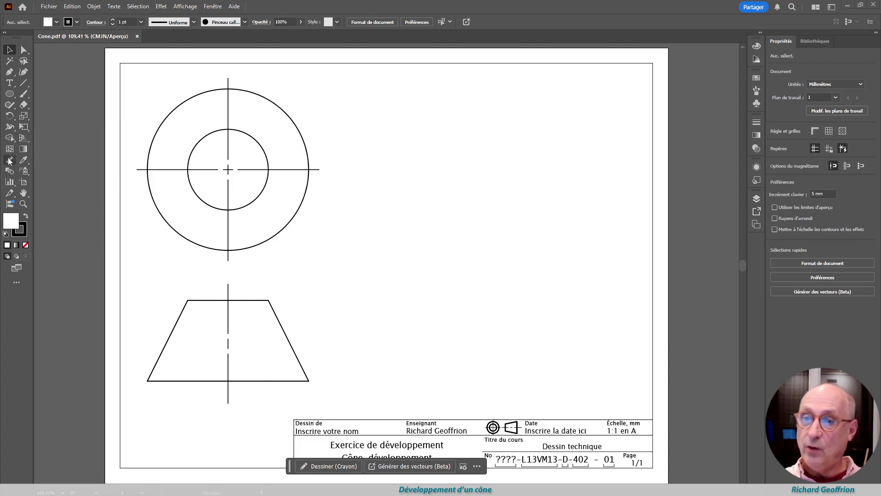
{"action": "left_click_drag", "start_coordinate": [164, 335], "coordinate": [129, 373]}
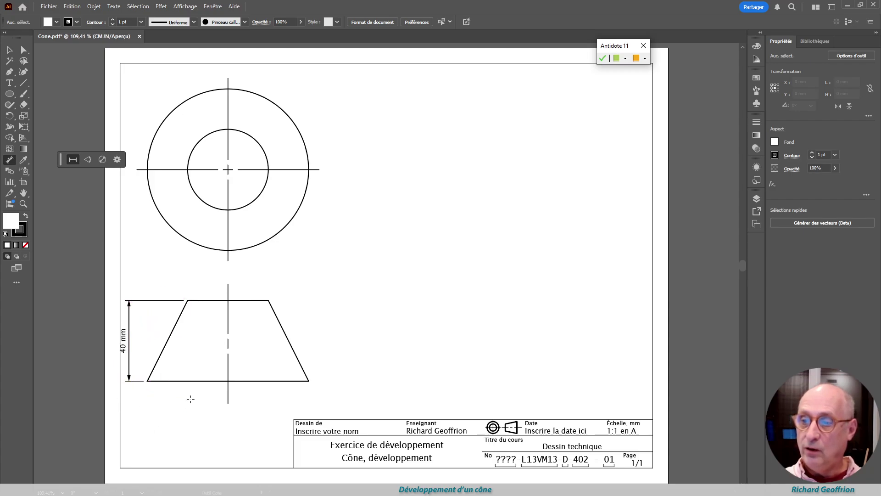
{"action": "left_click_drag", "start_coordinate": [196, 381], "coordinate": [188, 413]}
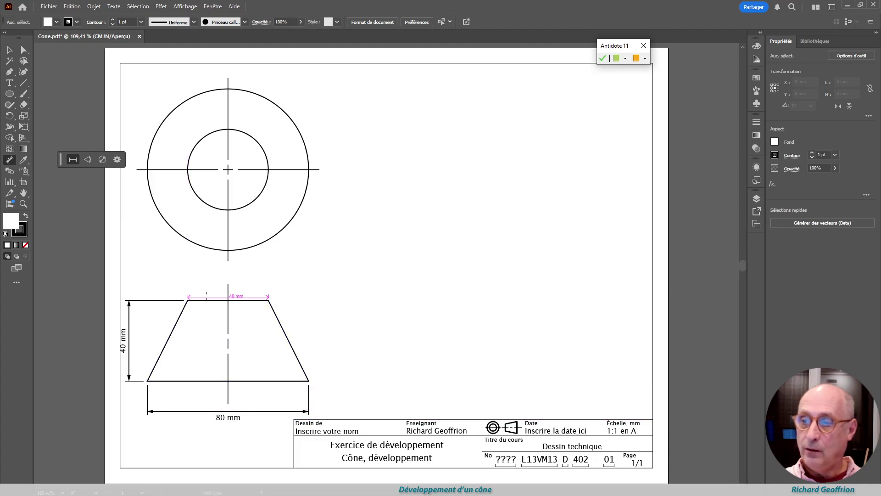
{"action": "left_click_drag", "start_coordinate": [220, 300], "coordinate": [269, 275]}
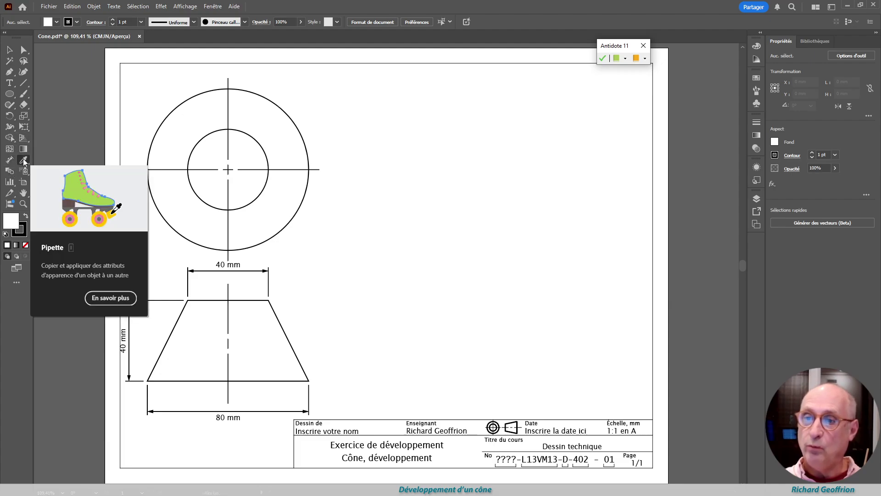
{"action": "key", "text": "v"}
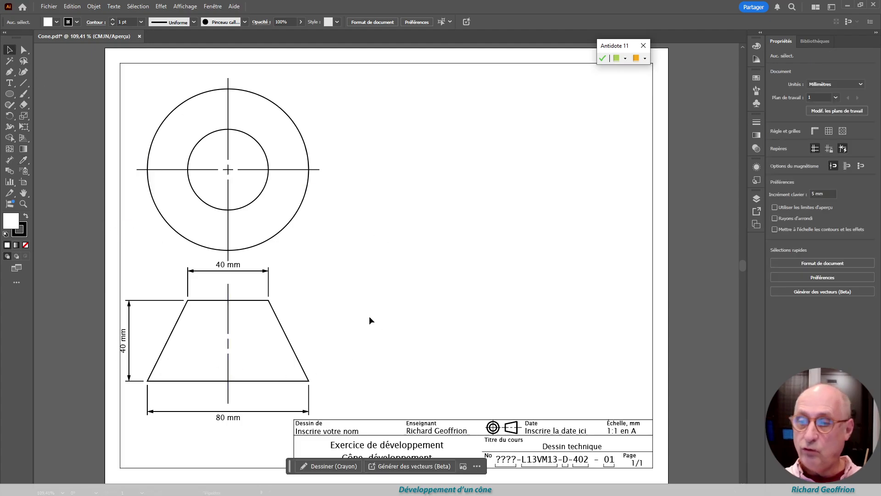
{"action": "key", "text": "a"}
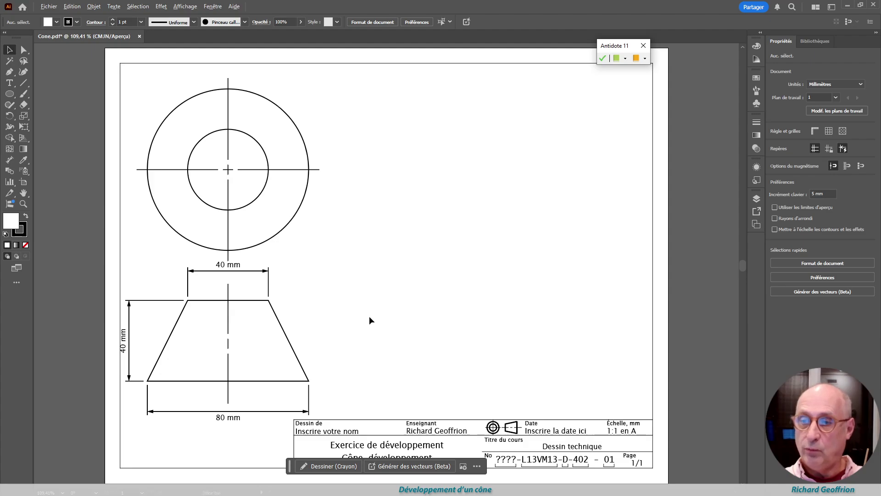
Switch to the cone calculator workbook in Excel and try a top diameter of 50 and a height of 50
{"action": "key", "text": "alt+Tab"}
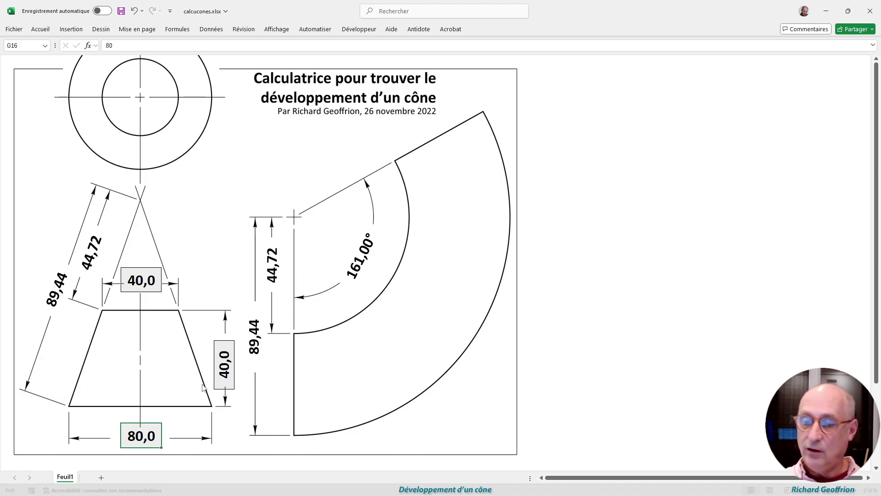
{"action": "key", "text": "Tab"}
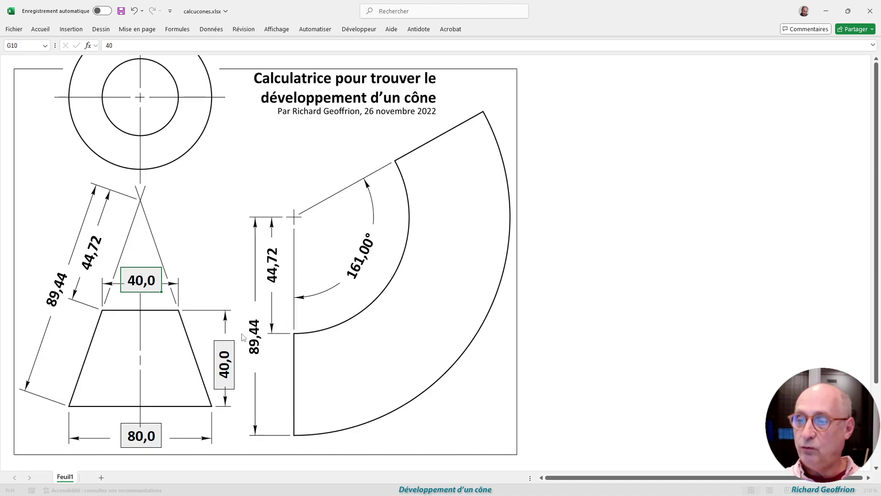
{"action": "type", "text": "50"}
{"action": "key", "text": "Tab"}
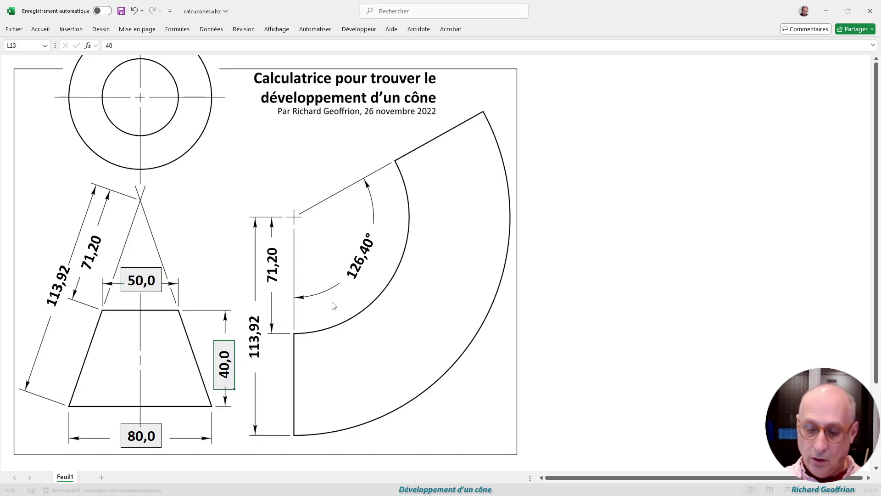
{"action": "type", "text": "50"}
{"action": "key", "text": "Tab"}
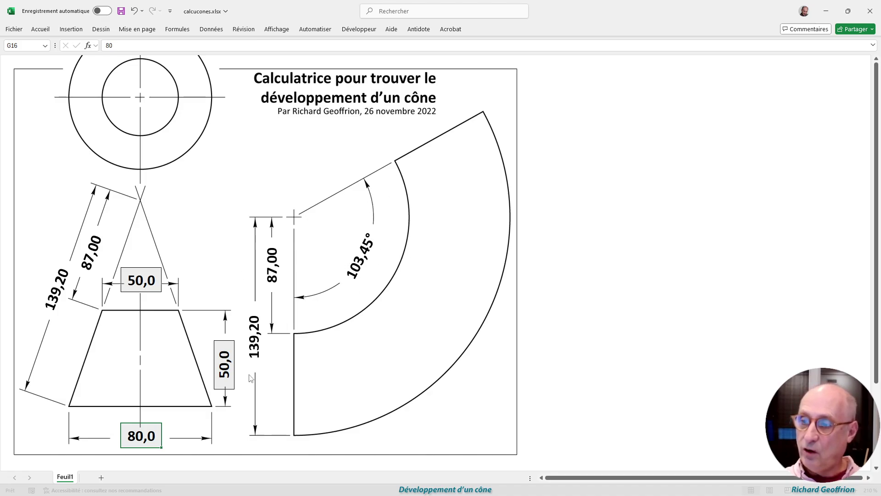
{"action": "key", "text": "Tab"}
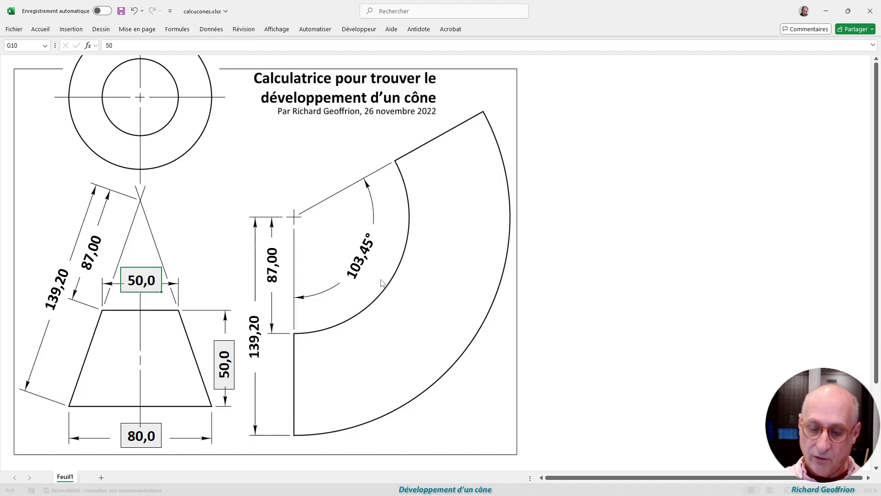
Set the cone's top diameter and height to 40 in the calculator, and switch back to the Illustrator drawing
{"action": "type", "text": "40"}
{"action": "key", "text": "Tab"}
{"action": "type", "text": "40"}
{"action": "key", "text": "Tab"}
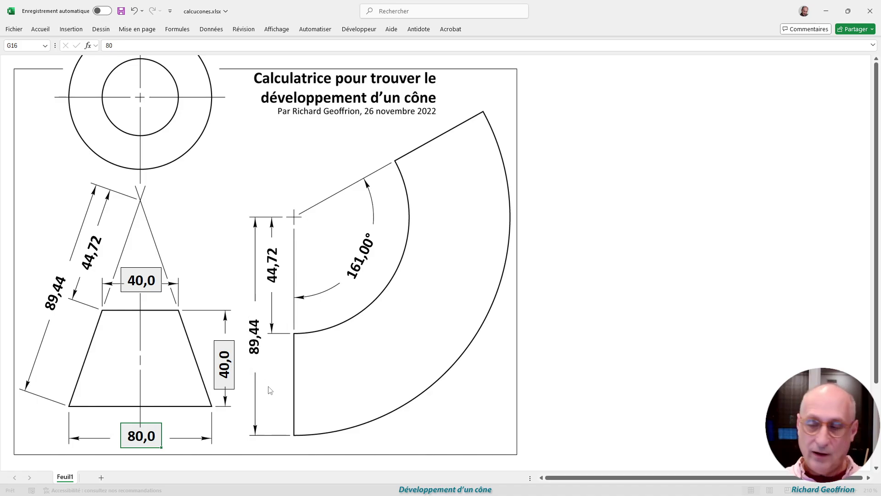
{"action": "key", "text": "alt+Tab"}
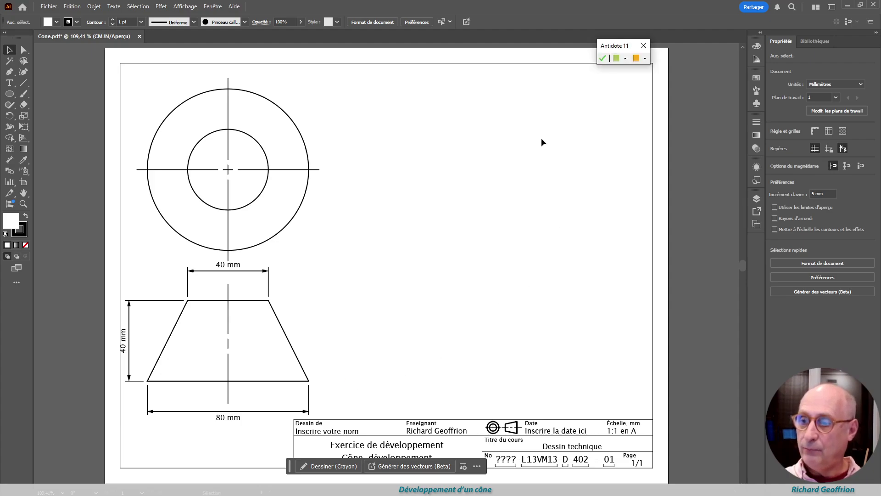
Try a white-filled circle 178.88 mm wide and high in the empty area of the sheet, and undo it
{"action": "left_click", "coordinate": [9, 94]}
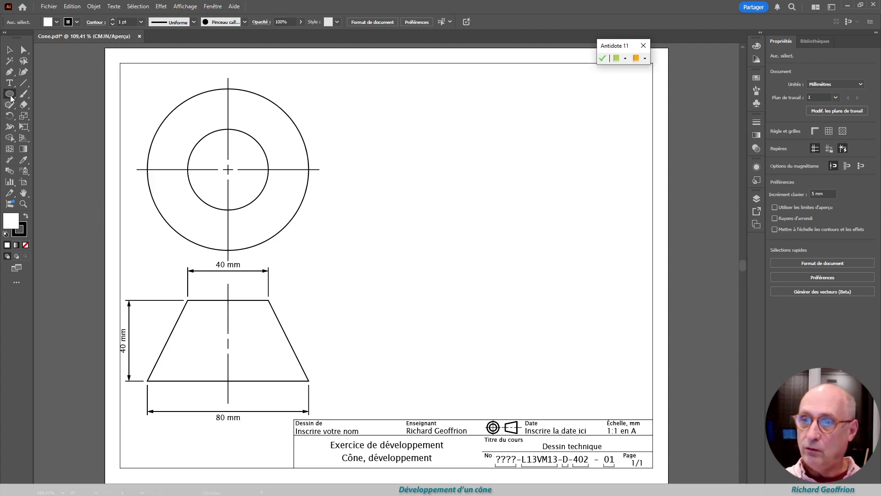
{"action": "left_click", "coordinate": [437, 213]}
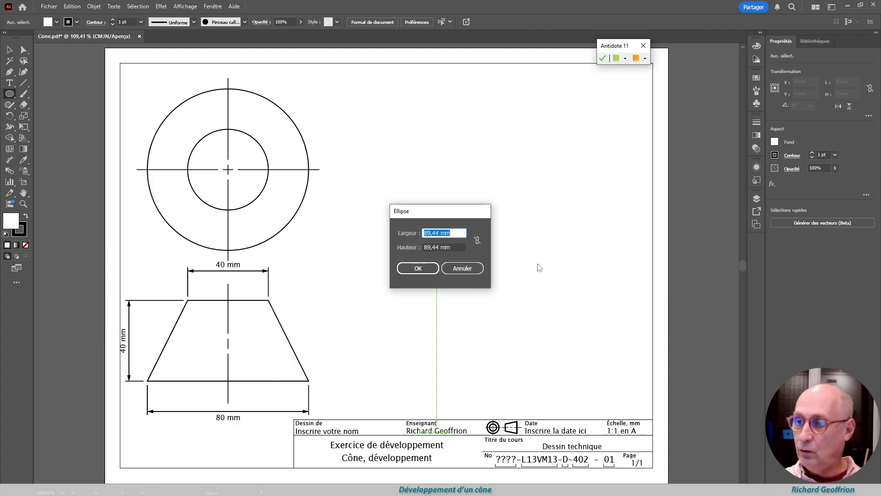
{"action": "left_click", "coordinate": [454, 233]}
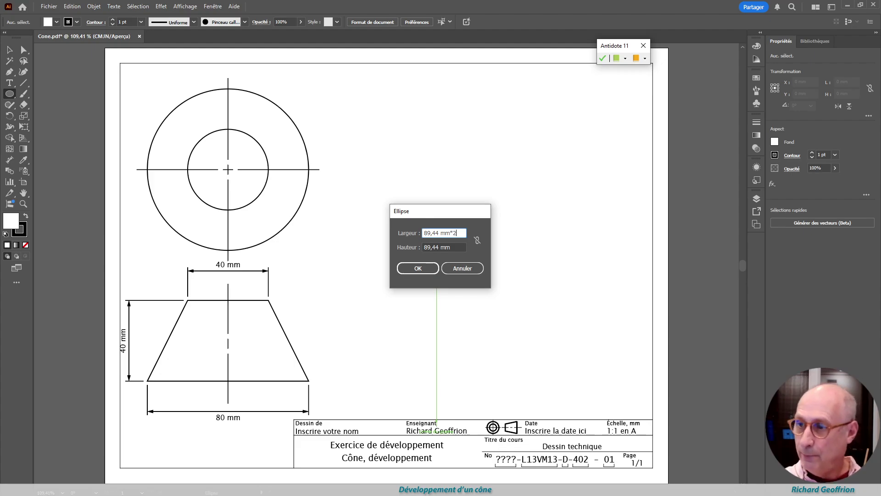
{"action": "key", "text": "Tab"}
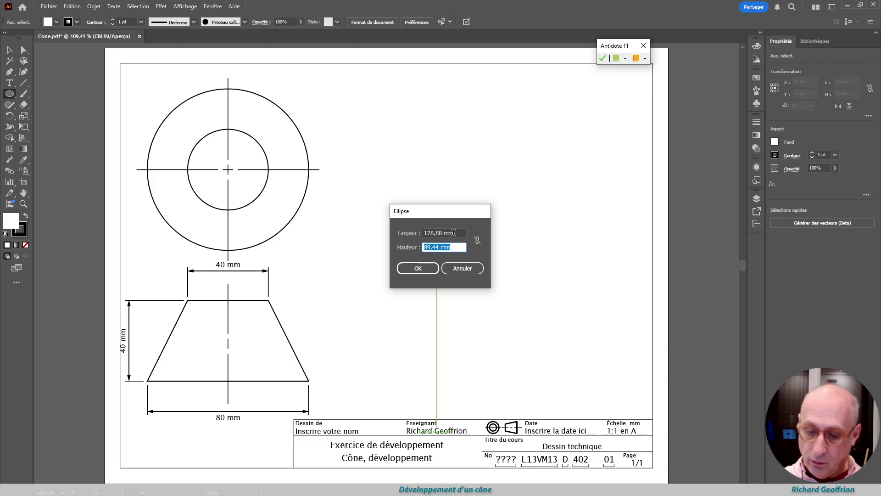
{"action": "type", "text": "17"}
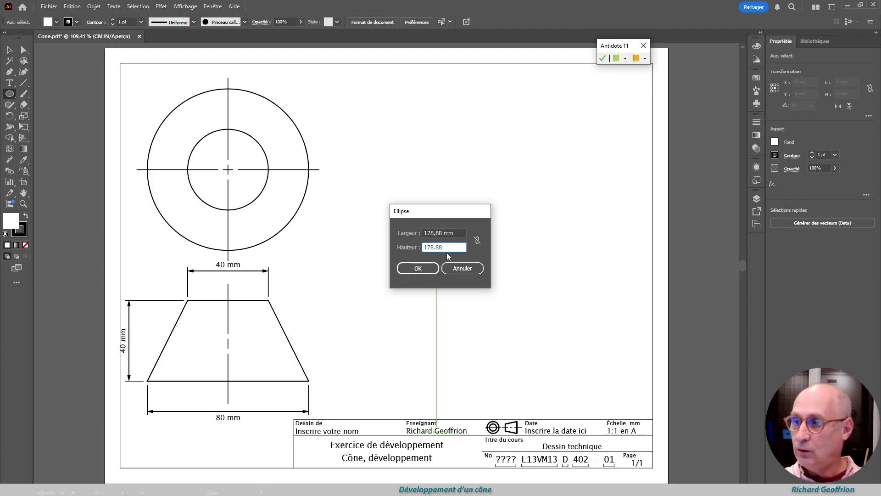
{"action": "left_click", "coordinate": [418, 268]}
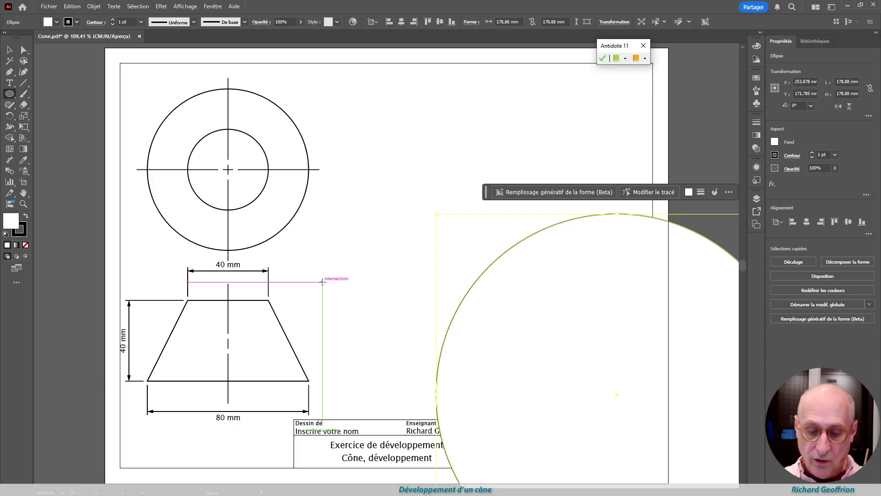
{"action": "key", "text": "ctrl+z"}
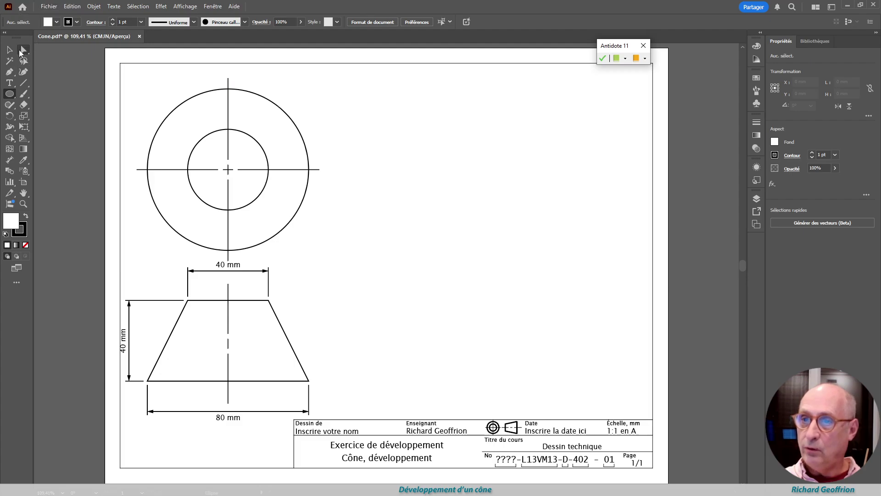
Pick up the unfilled style of the top view's outer circle and draw a 178.88 mm circle centred in the empty area
{"action": "left_click", "coordinate": [10, 50]}
{"action": "left_click_drag", "start_coordinate": [270, 122], "coordinate": [272, 122]}
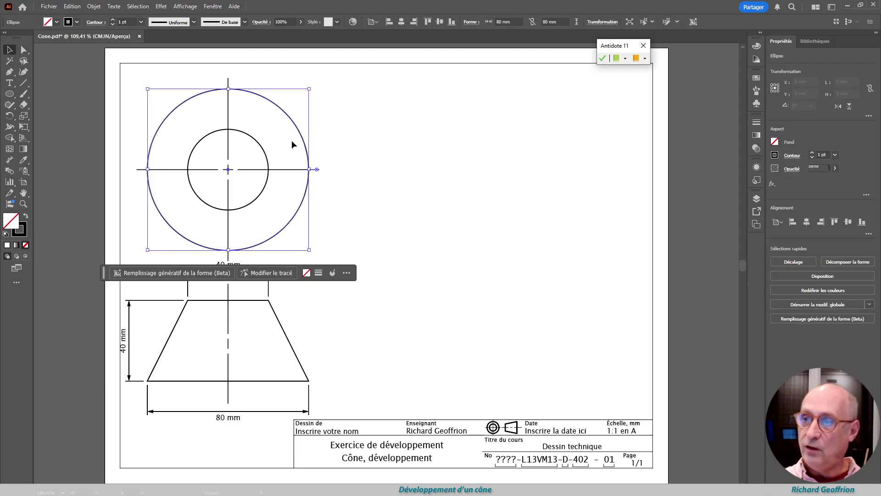
{"action": "left_click", "coordinate": [10, 94]}
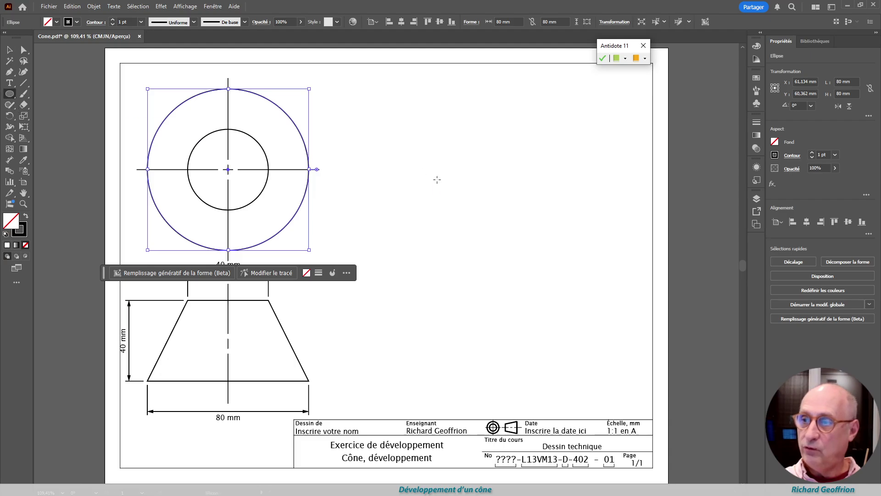
{"action": "left_click", "coordinate": [455, 214]}
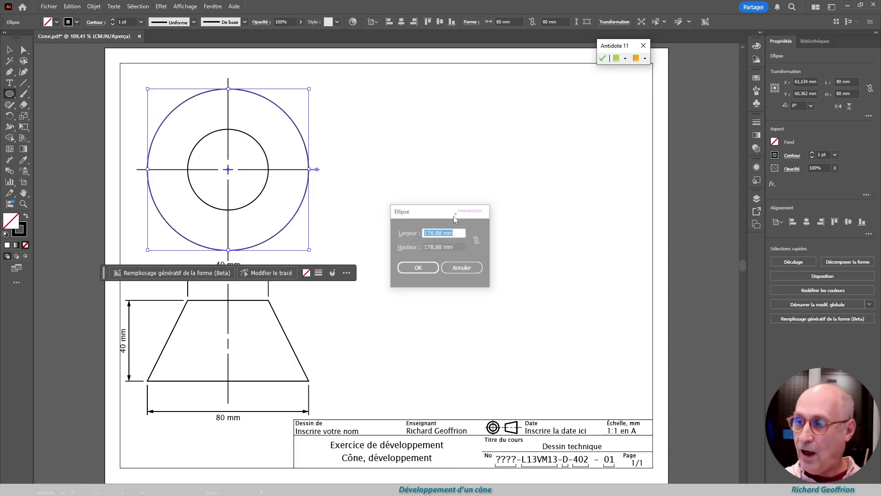
{"action": "left_click", "coordinate": [418, 271]}
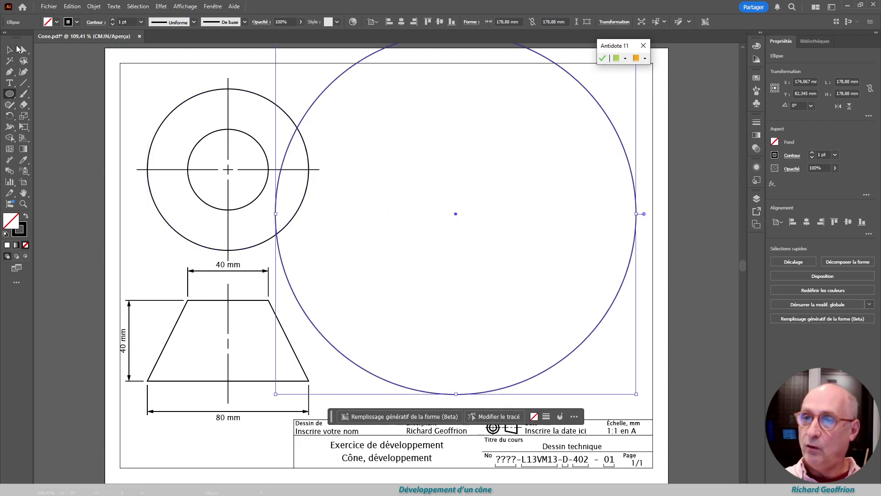
Move the 178.88 mm circle down and to the right, just inside the sheet's upper frame line
{"action": "left_click", "coordinate": [7, 50]}
{"action": "left_click", "coordinate": [299, 87]}
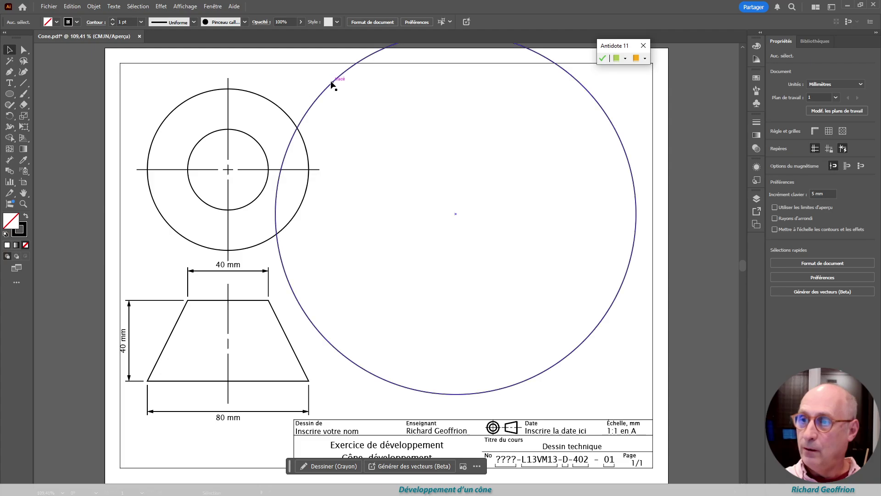
{"action": "left_click_drag", "start_coordinate": [332, 88], "coordinate": [360, 111]}
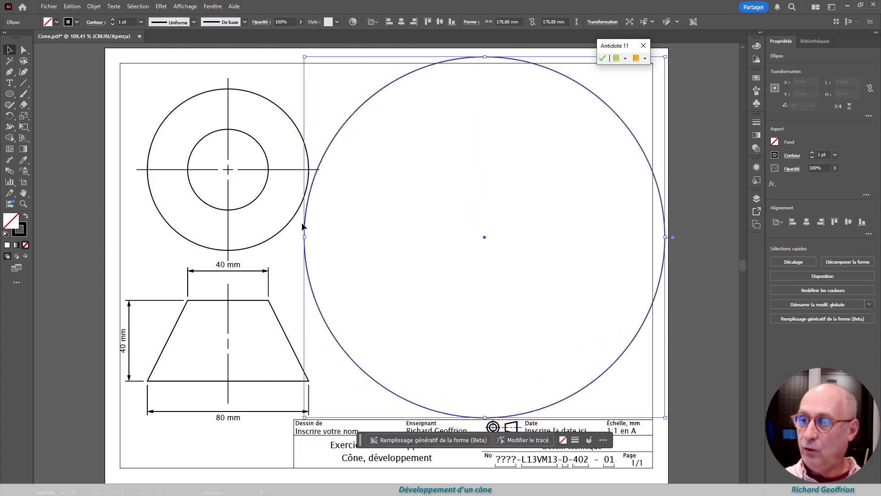
Check the development's inner radius in the Excel calculator, and draw an 89.44 mm circle inside the large circle in Illustrator
{"action": "key", "text": "alt+Tab"}
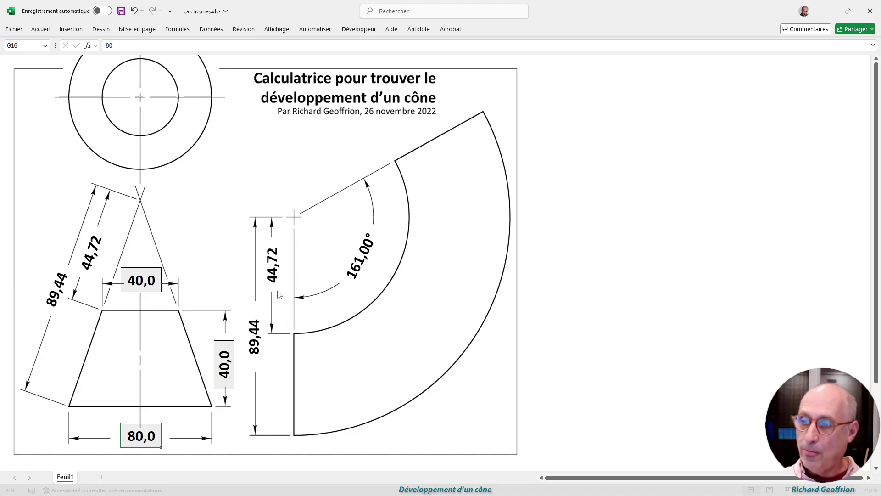
{"action": "key", "text": "alt+Tab"}
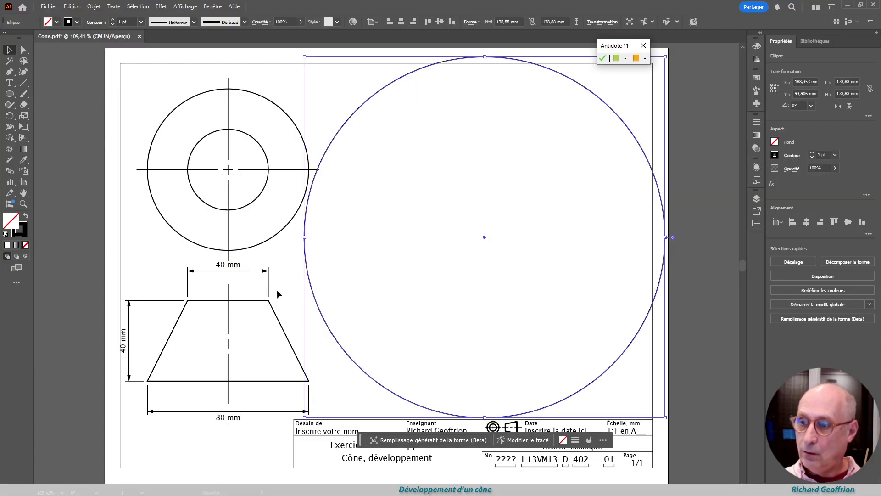
{"action": "left_click", "coordinate": [423, 183]}
{"action": "type", "text": "44"}
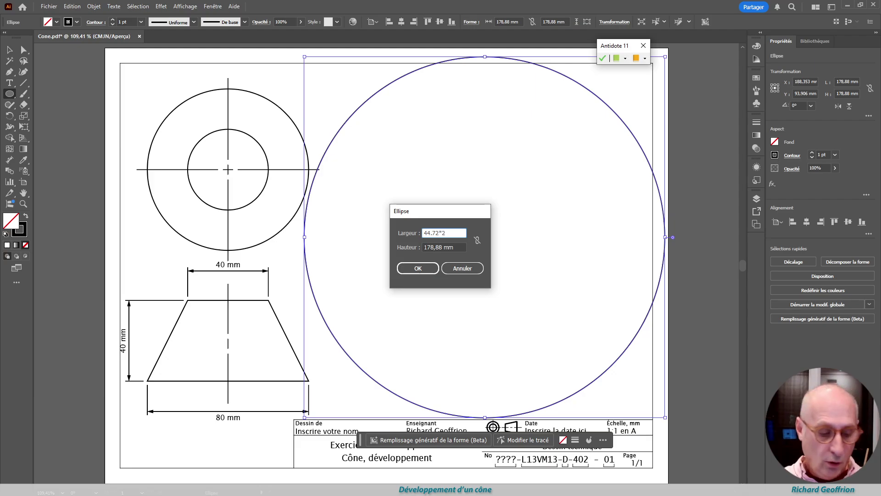
{"action": "type", "text": ".72*2"}
{"action": "key", "text": "Tab"}
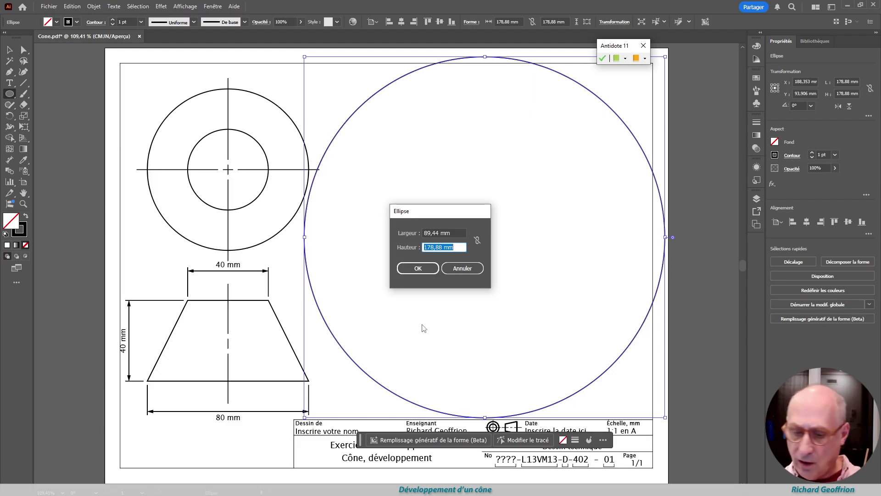
{"action": "type", "text": "89"}
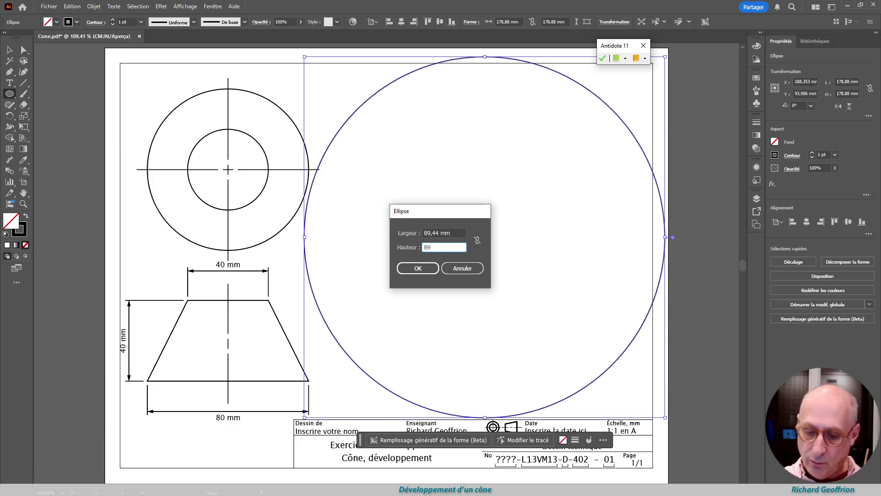
{"action": "type", "text": ".44"}
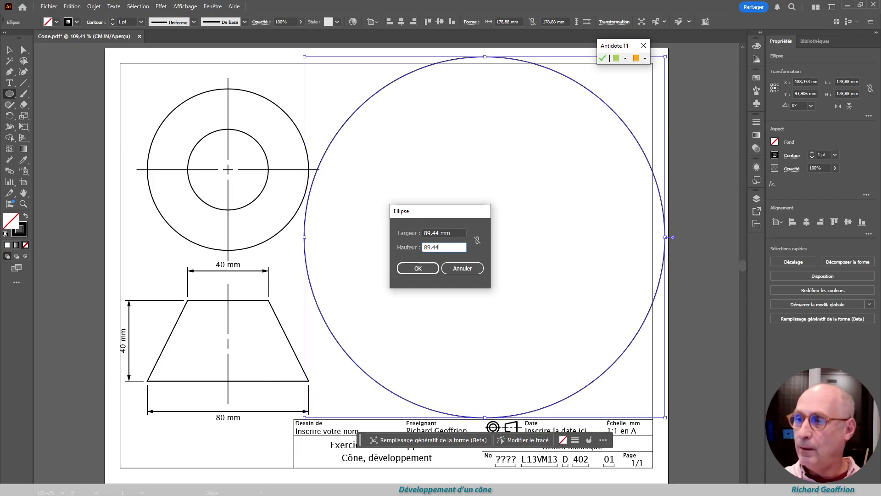
{"action": "key", "text": "Return"}
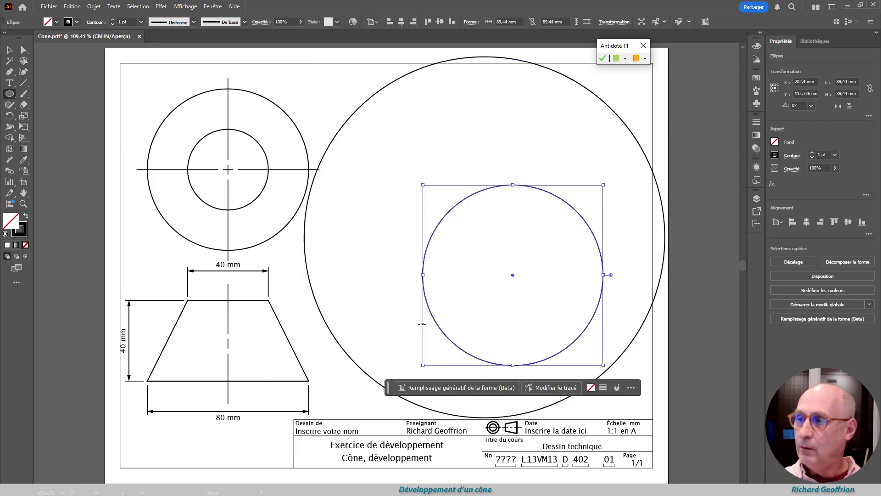
Select both development circles and align their centres horizontally and vertically to make them concentric
{"action": "left_click", "coordinate": [10, 49]}
{"action": "left_click_drag", "start_coordinate": [361, 89], "coordinate": [496, 210]}
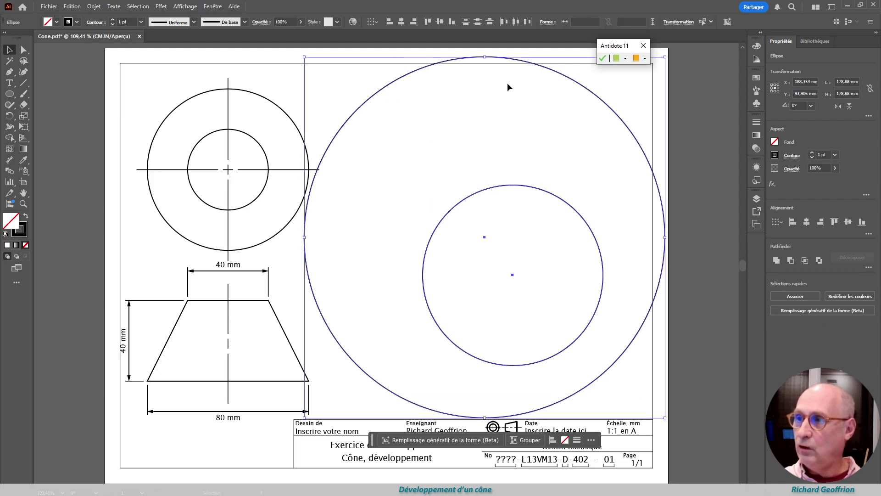
{"action": "left_click", "coordinate": [401, 22]}
{"action": "left_click", "coordinate": [439, 22]}
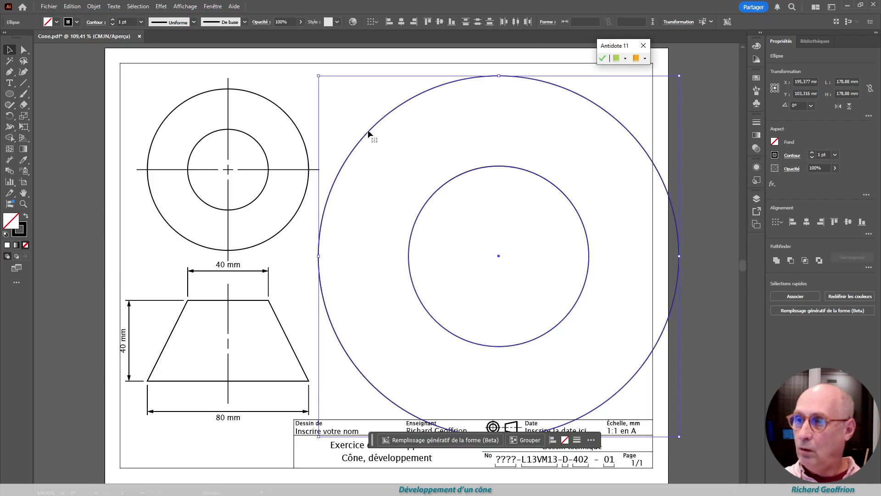
Move both concentric circles up and to the left, and draw a vertical line from their centre down to the outer circle
{"action": "left_click_drag", "start_coordinate": [368, 130], "coordinate": [321, 105]}
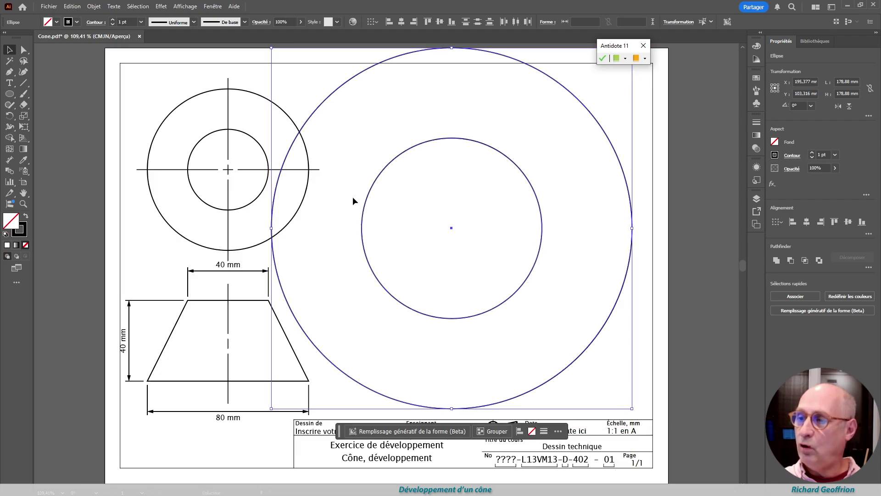
{"action": "left_click", "coordinate": [25, 84]}
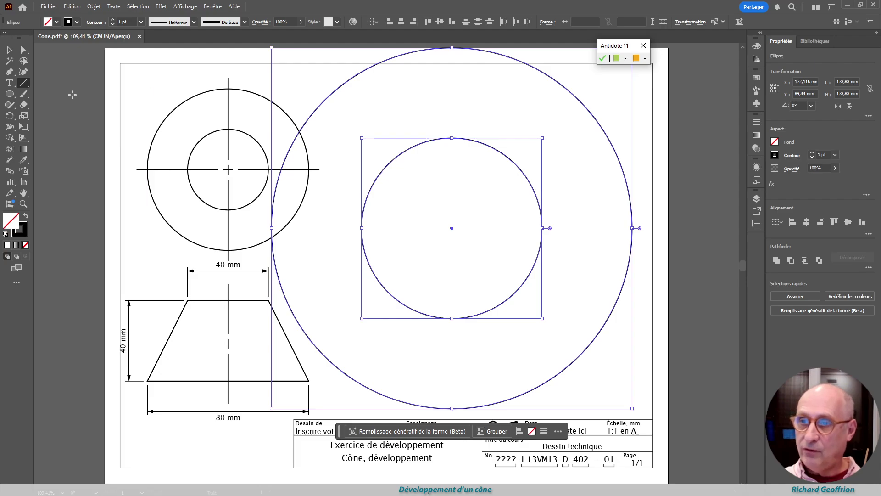
{"action": "left_click", "coordinate": [10, 50]}
{"action": "left_click", "coordinate": [310, 85]}
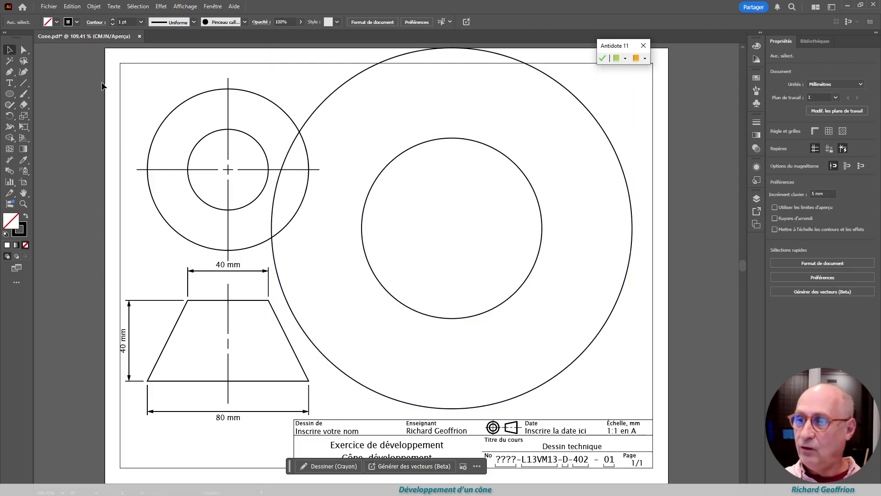
{"action": "left_click", "coordinate": [25, 84]}
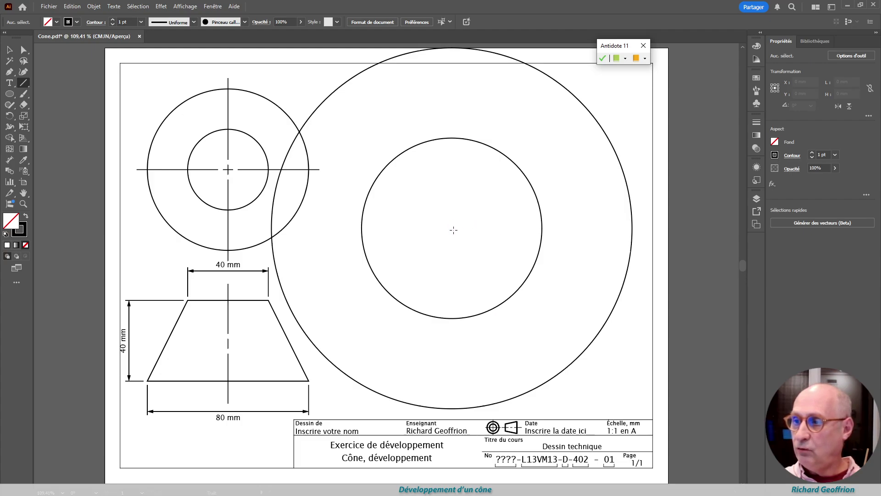
{"action": "left_click_drag", "start_coordinate": [451, 227], "coordinate": [451, 408]}
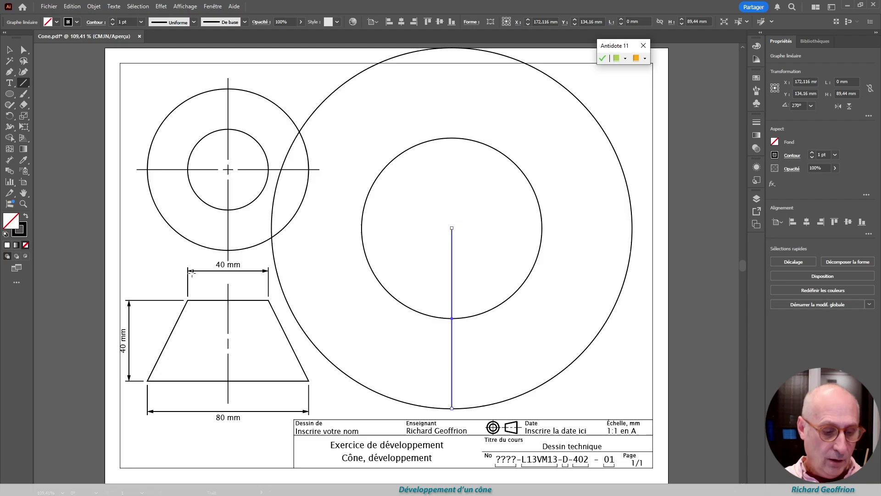
Check the development angle in the Excel calculator, and make a copy of the line rotated 161° about the circles' centre in Illustrator
{"action": "key", "text": "r"}
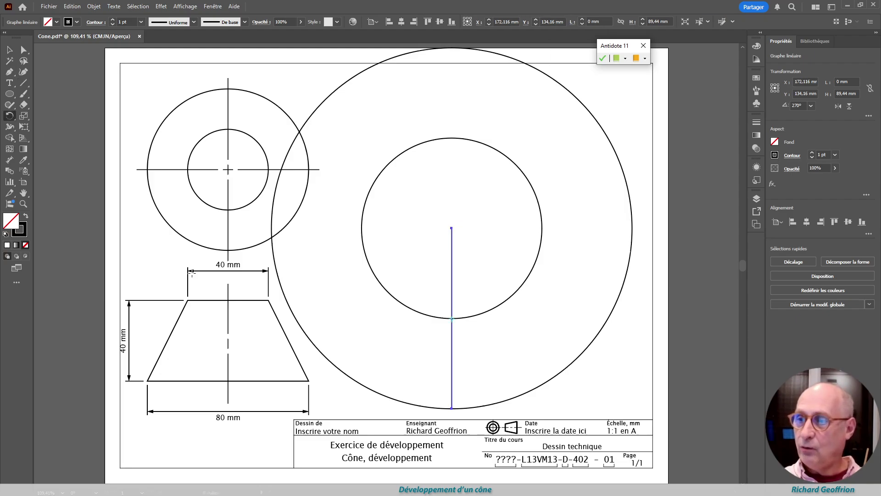
{"action": "key", "text": "alt+Tab"}
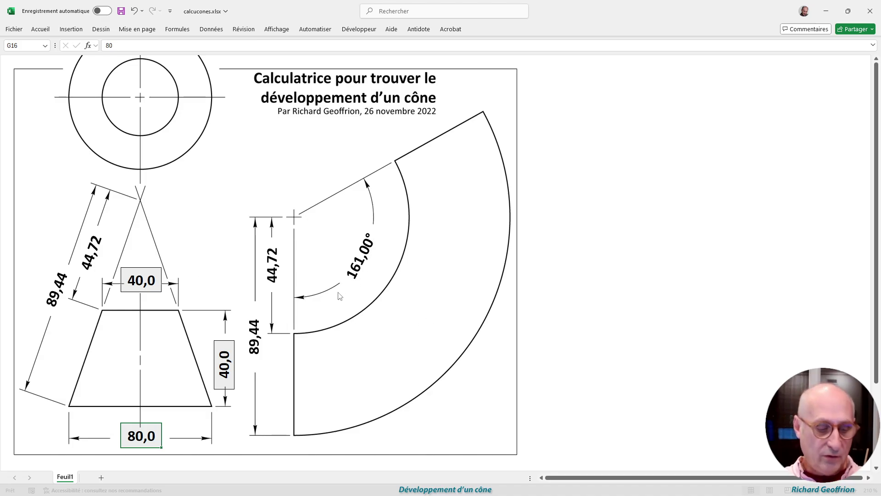
{"action": "key", "text": "alt+Tab"}
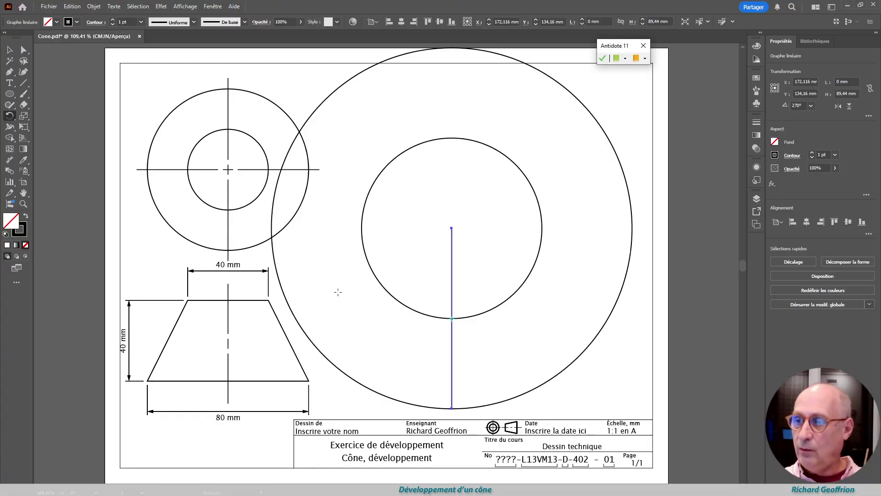
{"action": "left_click", "coordinate": [451, 228], "text": "alt"}
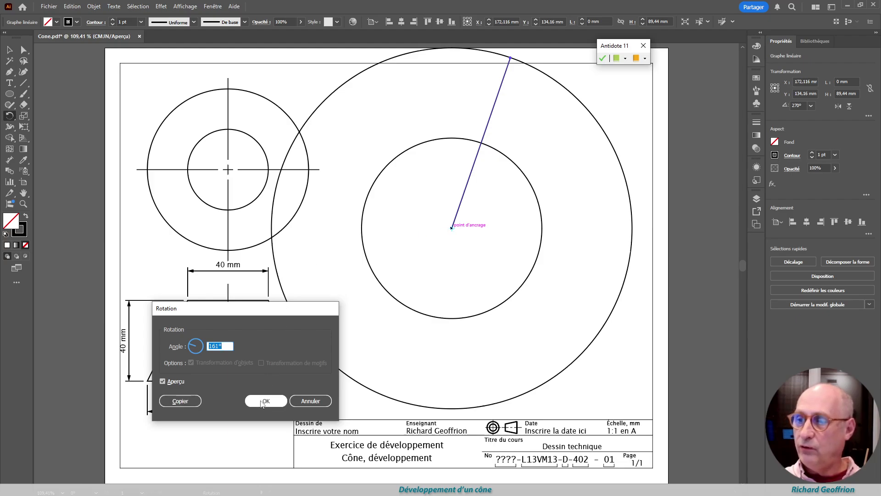
{"action": "left_click", "coordinate": [173, 401]}
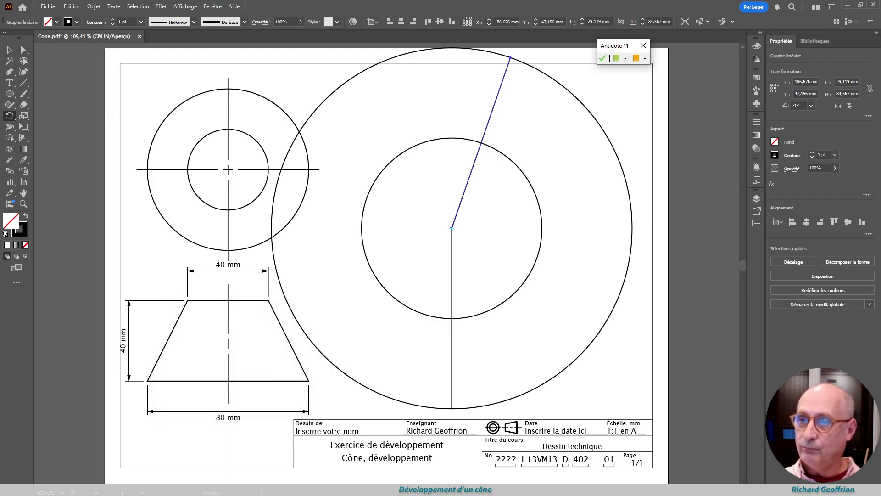
Select the circles and both radius lines, build the right-hand ring sector with Shape Builder, and review and accept the tool's options
{"action": "left_click", "coordinate": [8, 53]}
{"action": "left_click_drag", "start_coordinate": [428, 194], "coordinate": [641, 322]}
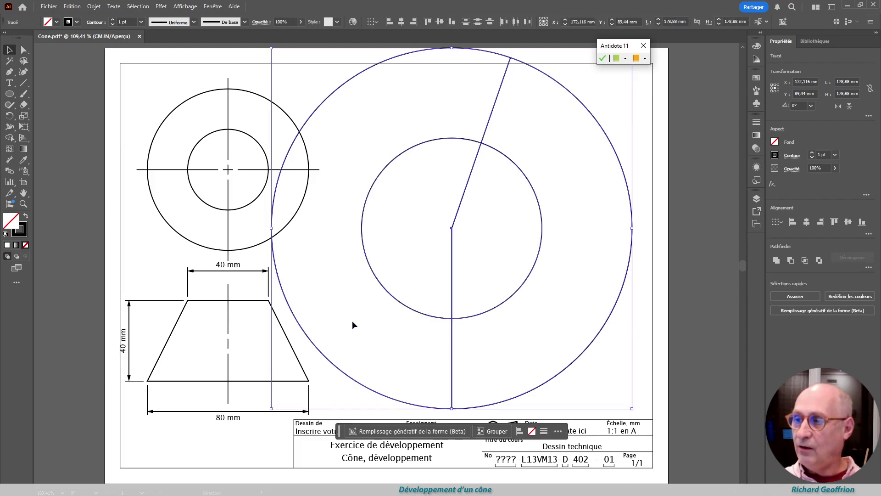
{"action": "left_click", "coordinate": [9, 139]}
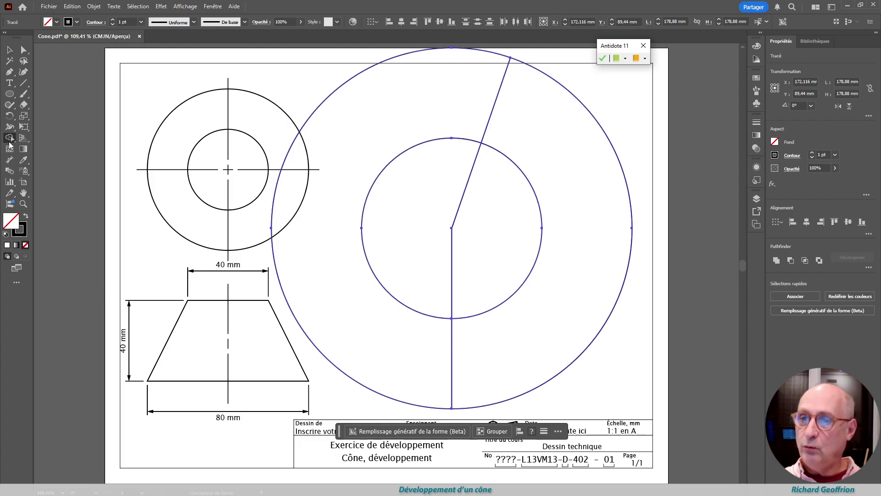
{"action": "left_click", "coordinate": [571, 237]}
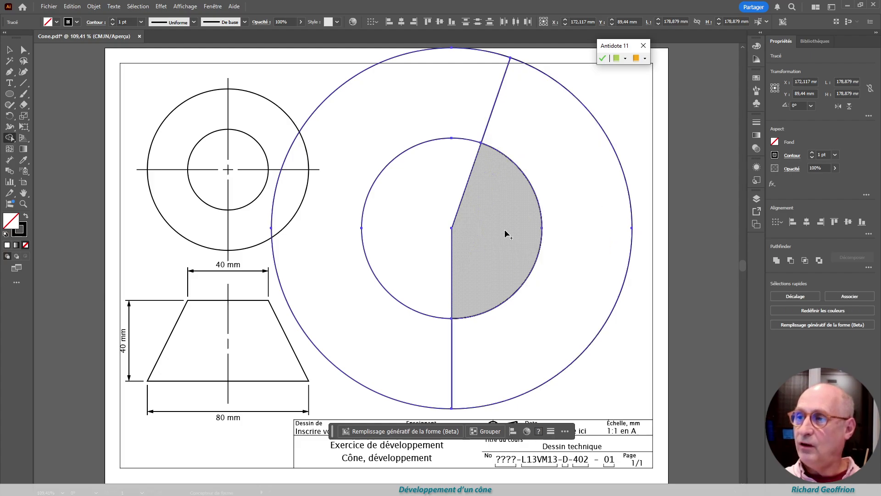
{"action": "double_click", "coordinate": [9, 138]}
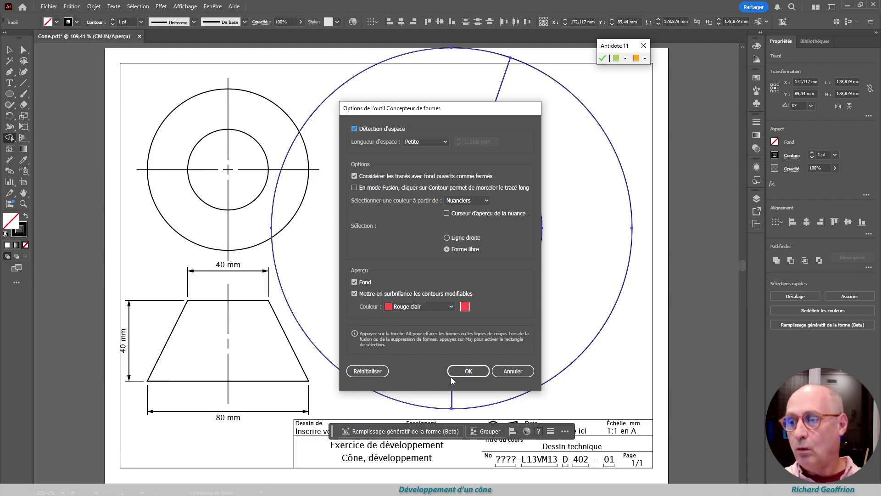
{"action": "left_click", "coordinate": [467, 370]}
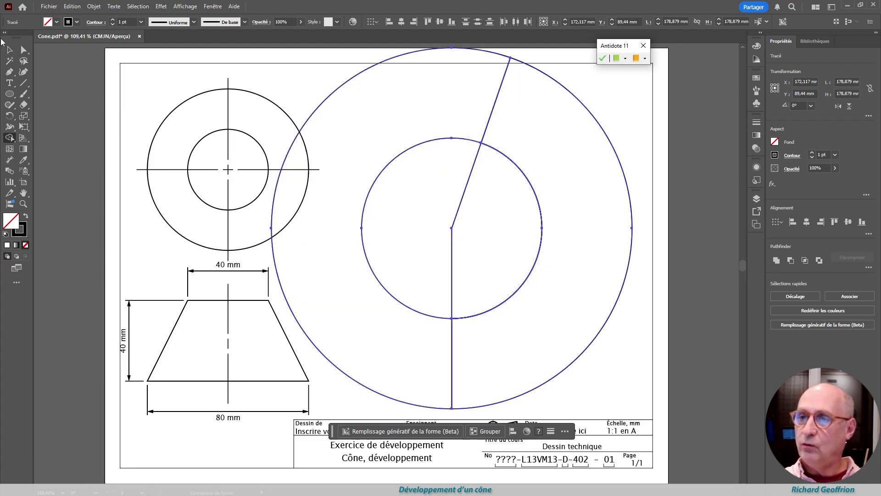
Delete the left-hand circle remains and inner radius segments, and move the remaining ring sector left, beside the top view
{"action": "key", "text": "v"}
{"action": "mouse_move", "coordinate": [335, 73]}
{"action": "left_mouse_down"}
{"action": "mouse_move", "coordinate": [406, 185]}
{"action": "mouse_move", "coordinate": [413, 180]}
{"action": "left_mouse_up"}
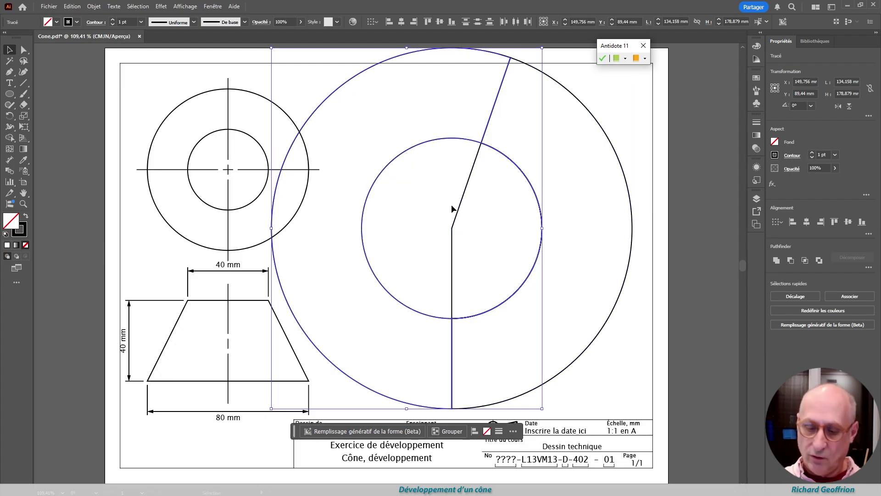
{"action": "key", "text": "Delete"}
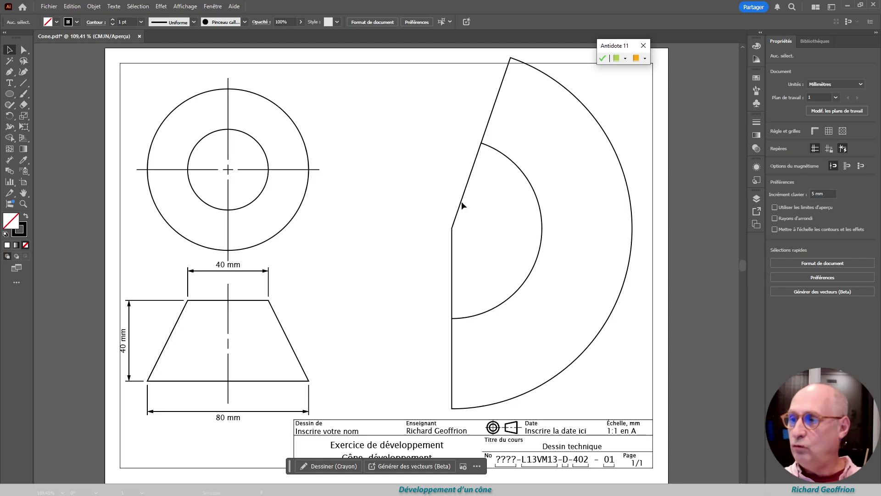
{"action": "left_click_drag", "start_coordinate": [428, 195], "coordinate": [467, 241]}
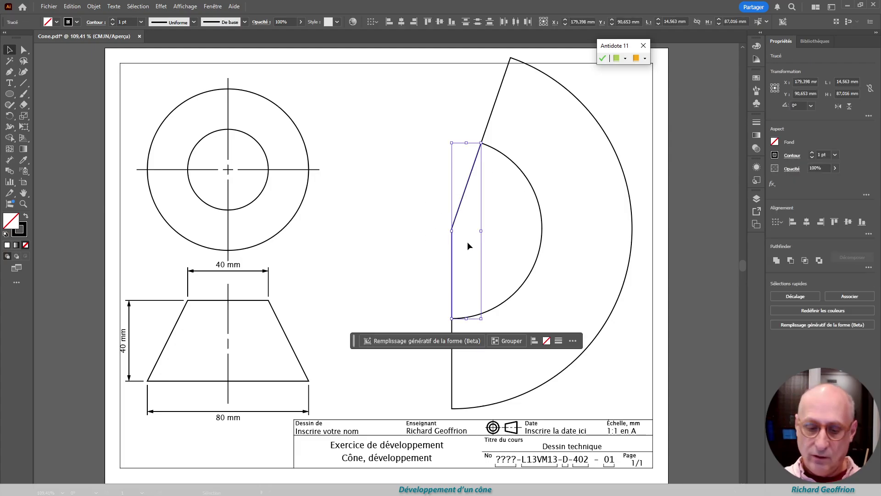
{"action": "key", "text": "Delete"}
{"action": "left_click_drag", "start_coordinate": [540, 213], "coordinate": [407, 221]}
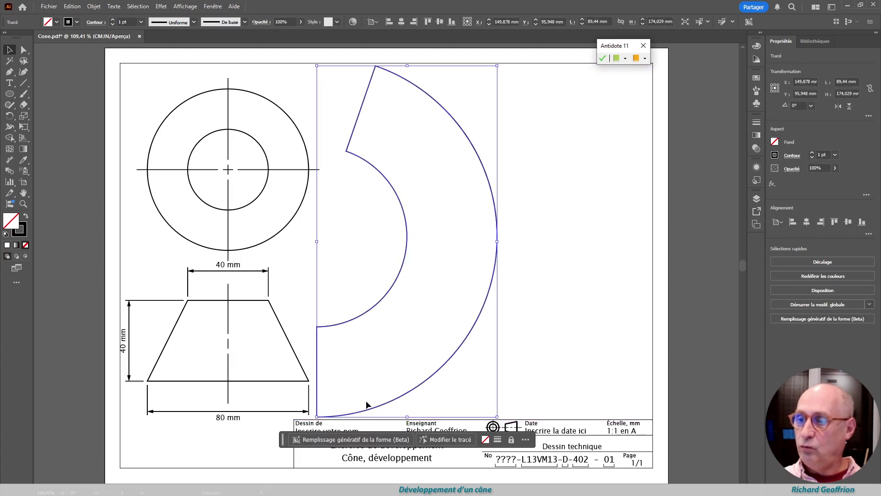
{"action": "left_click", "coordinate": [552, 226]}
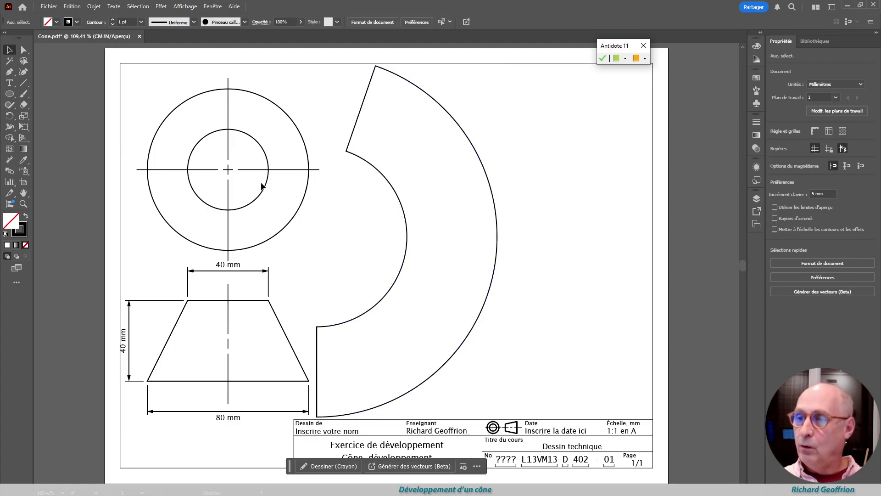
Copy the top view's 40 mm circle tangent inside the sector's inner arc and its 80 mm circle tangent outside the outer arc
{"action": "left_click_drag", "start_coordinate": [264, 186], "coordinate": [405, 261]}
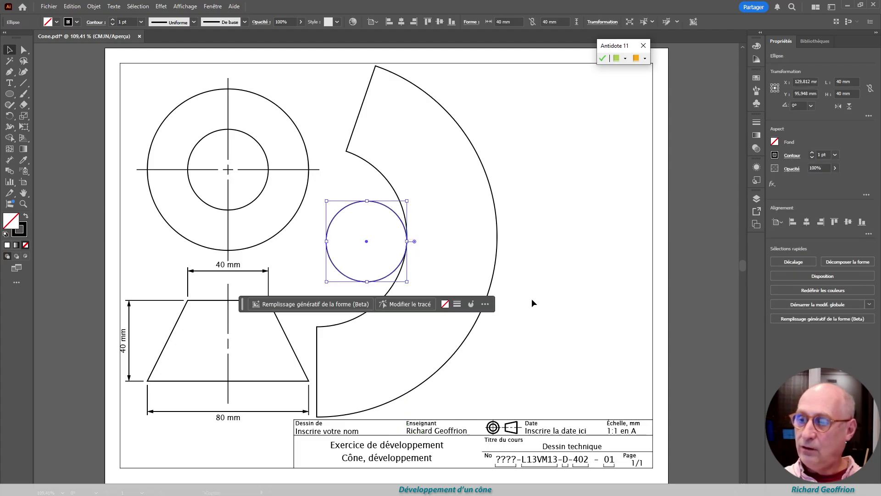
{"action": "left_click", "coordinate": [577, 189]}
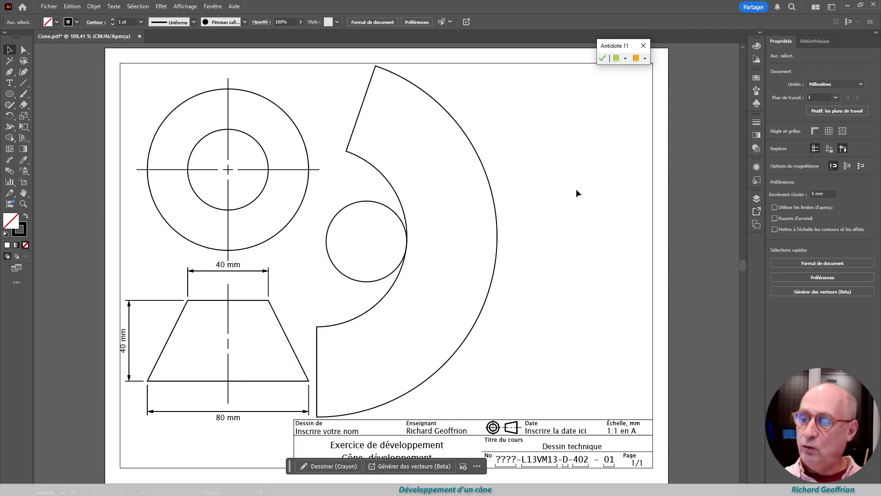
{"action": "left_click_drag", "start_coordinate": [290, 228], "coordinate": [639, 299]}
{"action": "left_click", "coordinate": [544, 384]}
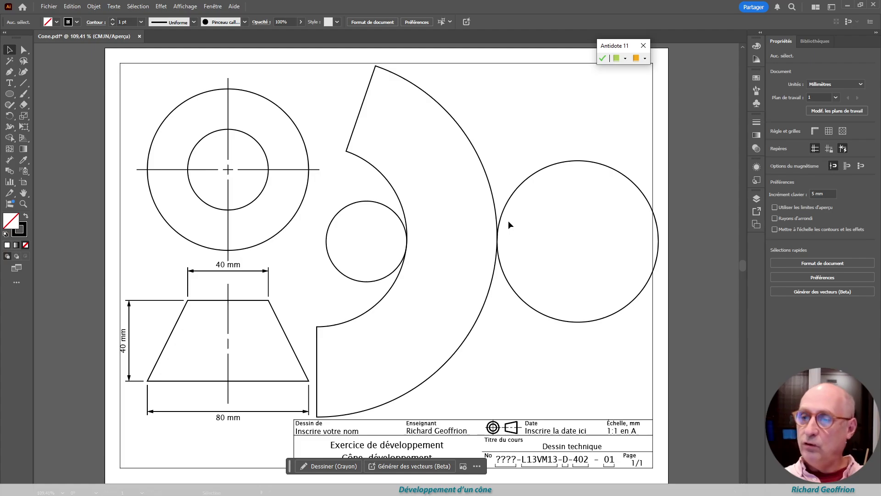
Draw an irregular break line with the Pen tool down the right side of the copied 80 mm circle, where it crosses the frame
{"action": "left_click", "coordinate": [9, 71]}
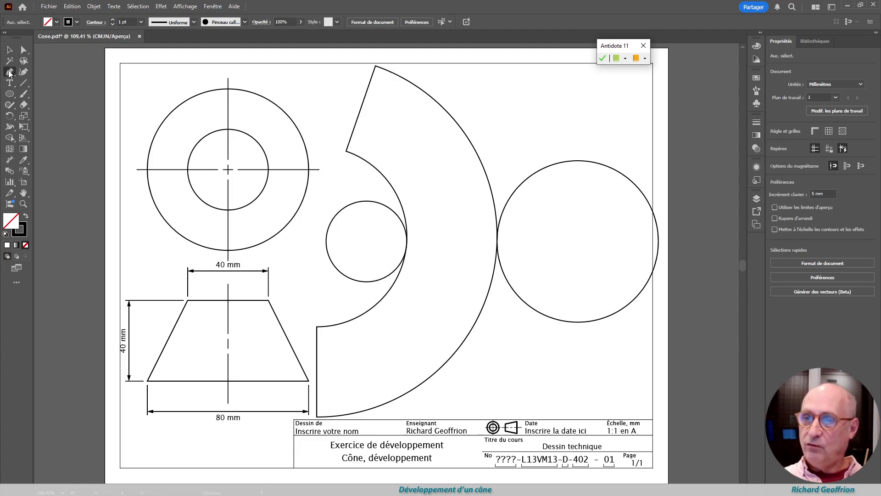
{"action": "left_click", "coordinate": [640, 170]}
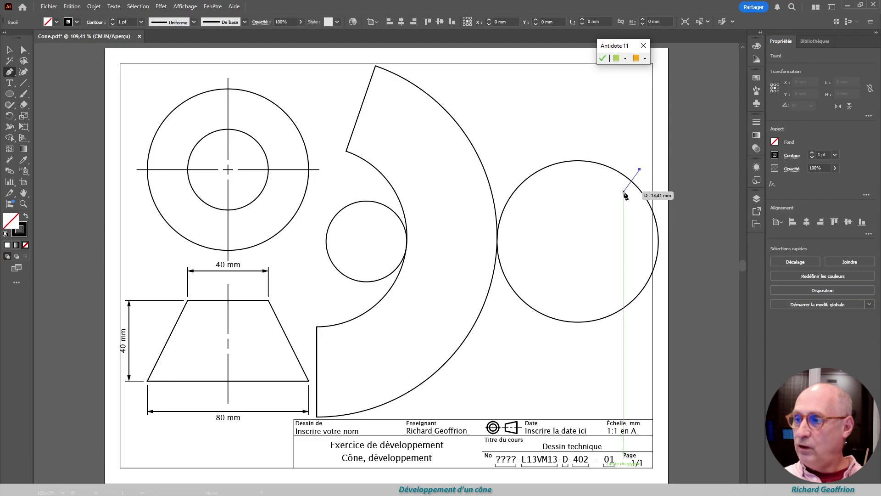
{"action": "left_click_drag", "start_coordinate": [632, 197], "coordinate": [634, 204]}
{"action": "left_click", "coordinate": [648, 219]}
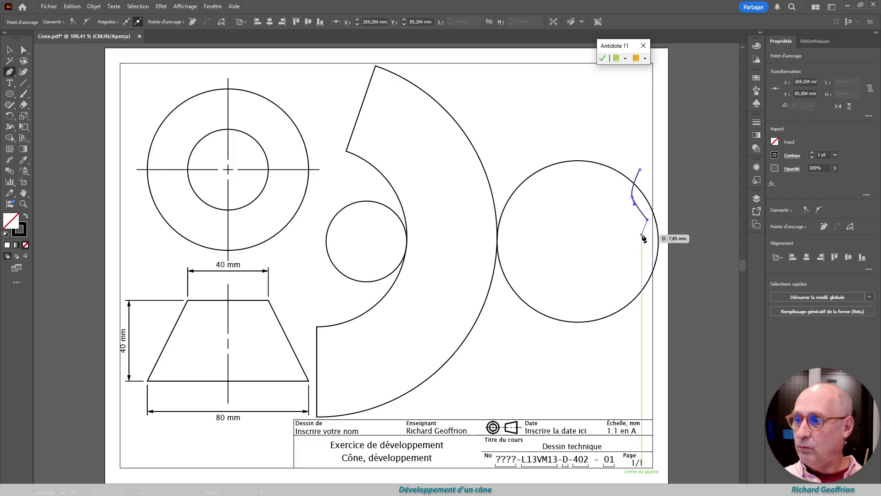
{"action": "left_click", "coordinate": [641, 235]}
{"action": "left_click", "coordinate": [647, 257]}
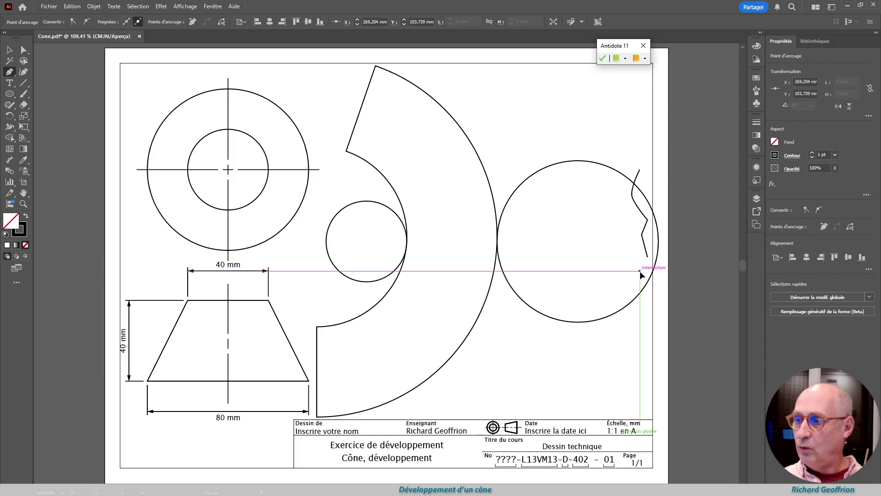
{"action": "left_click_drag", "start_coordinate": [640, 270], "coordinate": [641, 277]}
{"action": "left_click", "coordinate": [647, 293]}
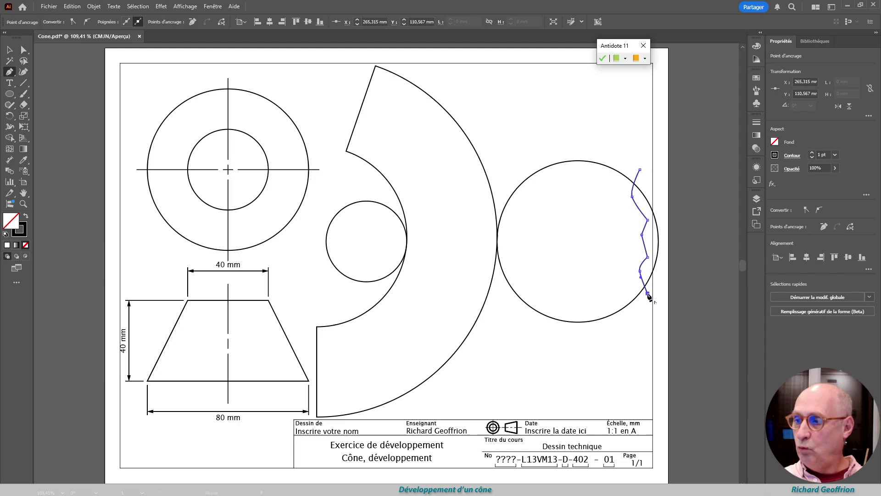
{"action": "left_click", "coordinate": [11, 53]}
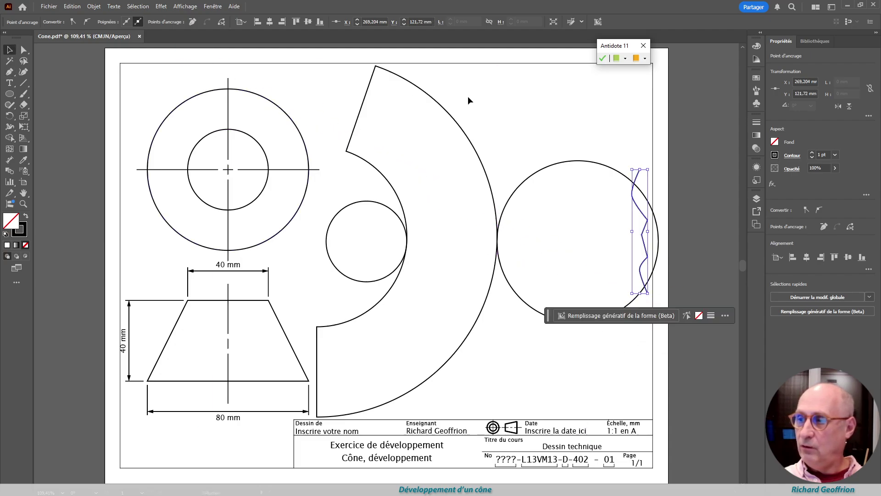
{"action": "left_click", "coordinate": [558, 109]}
Split the copied 80 mm circle along the break line with Shape Builder, and delete the piece beyond the line
{"action": "mouse_move", "coordinate": [549, 110]}
{"action": "left_mouse_down"}
{"action": "mouse_move", "coordinate": [610, 201]}
{"action": "mouse_move", "coordinate": [647, 312]}
{"action": "left_mouse_up"}
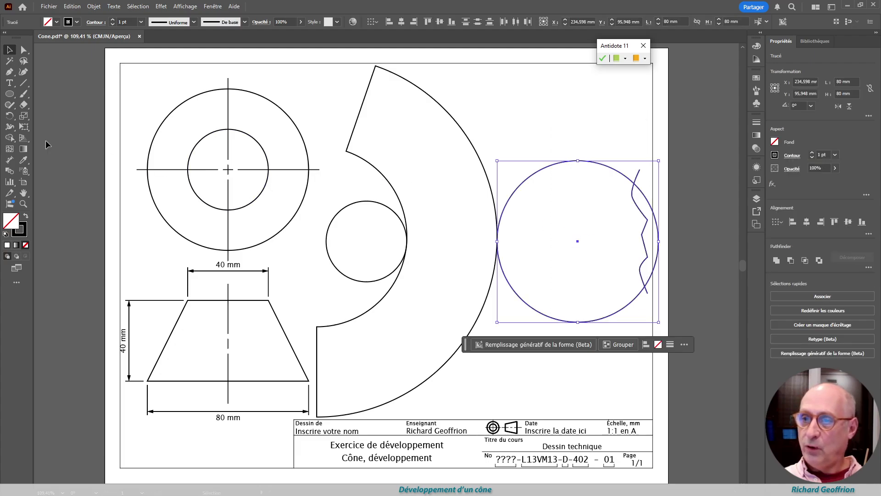
{"action": "left_click", "coordinate": [10, 138]}
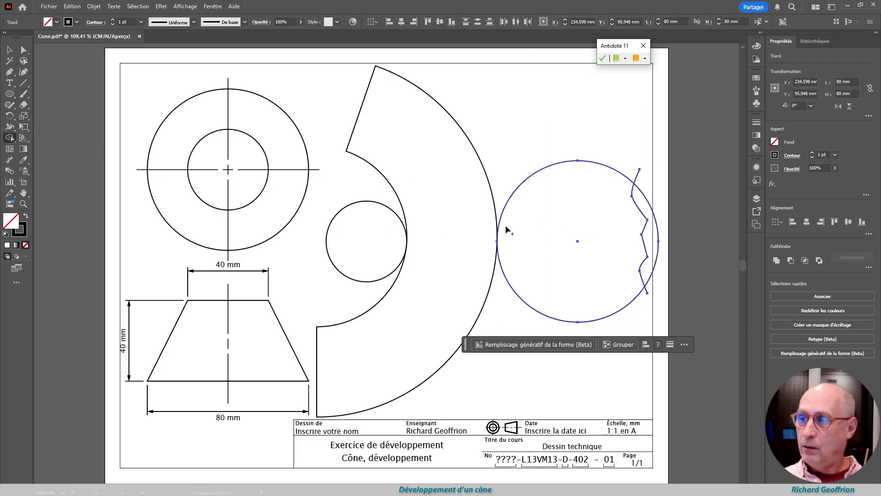
{"action": "left_click", "coordinate": [570, 236]}
{"action": "key", "text": "v"}
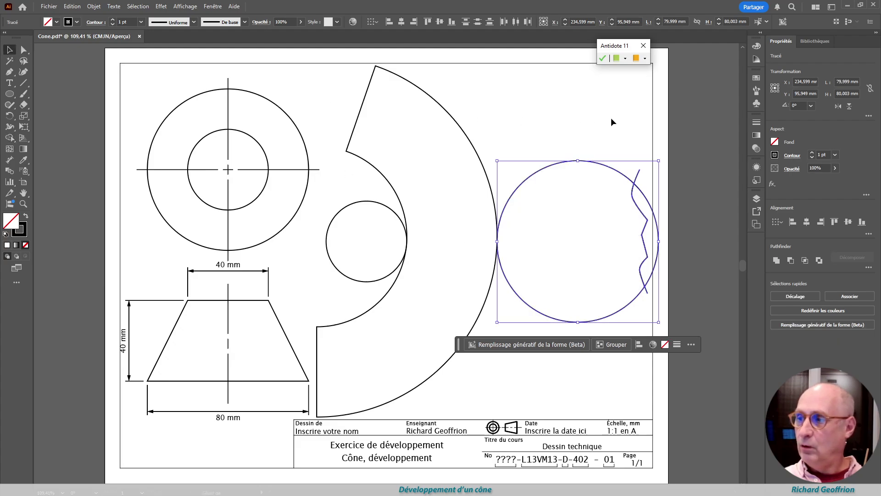
{"action": "left_click", "coordinate": [610, 118]}
{"action": "left_click", "coordinate": [648, 224]}
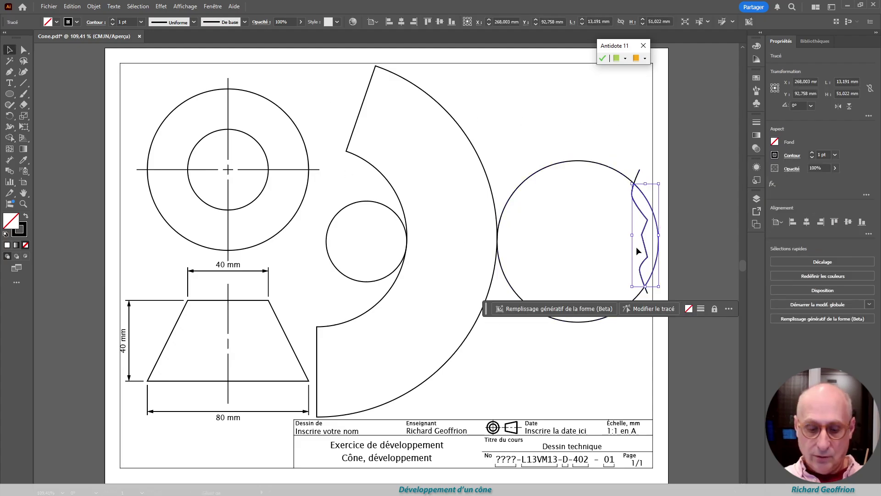
{"action": "key", "text": "Delete"}
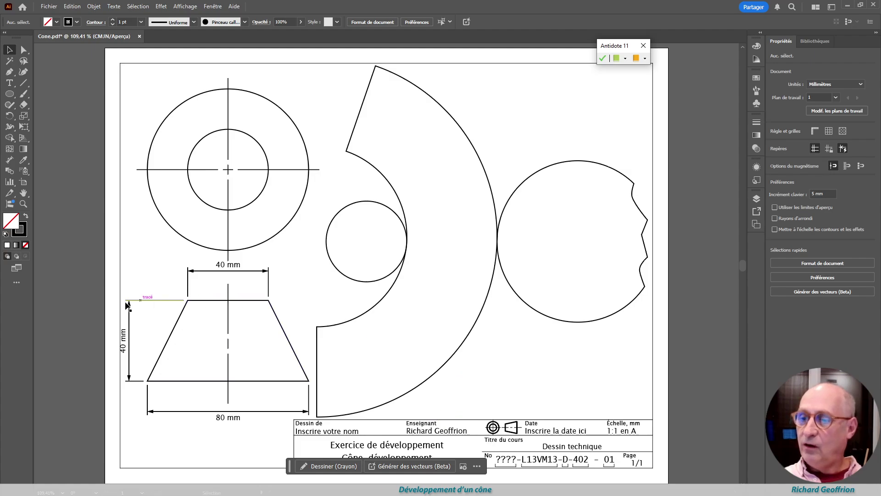
Delete the front view's three dimensions: the 40 mm height, the 40 mm top width and the 80 mm base width
{"action": "left_click", "coordinate": [130, 319]}
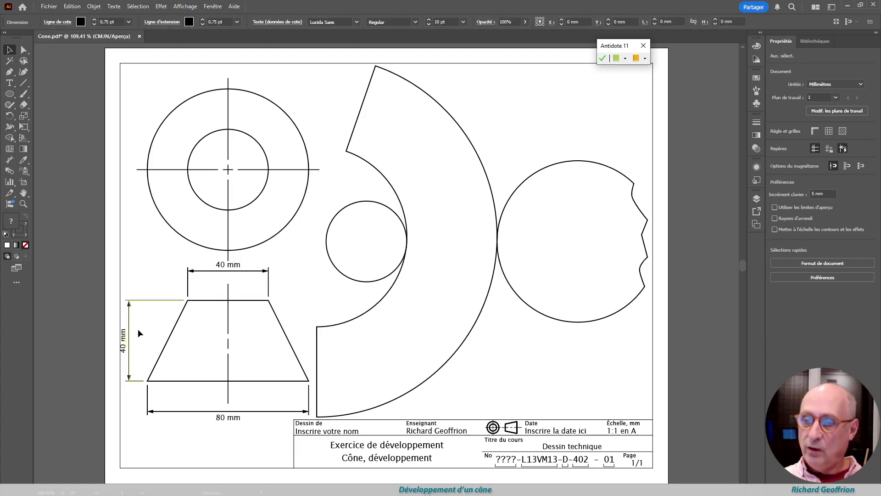
{"action": "key", "text": "Delete"}
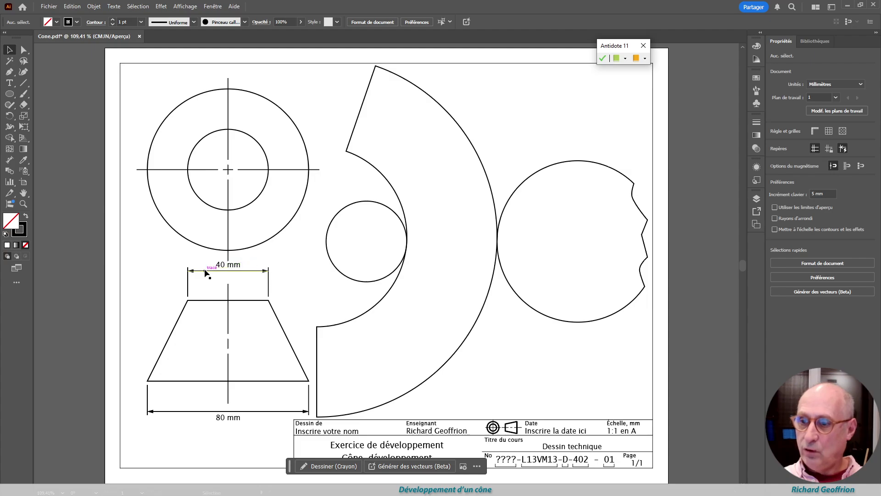
{"action": "key", "text": "Delete"}
{"action": "left_click", "coordinate": [202, 418]}
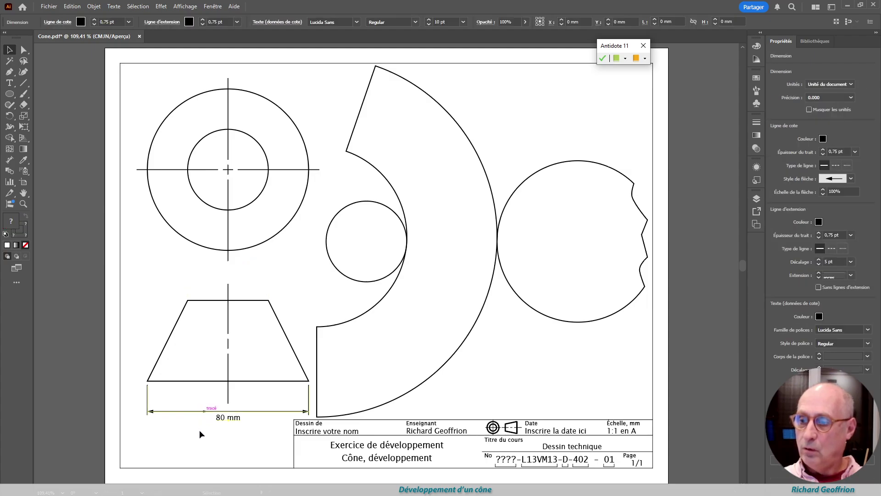
{"action": "key", "text": "Delete"}
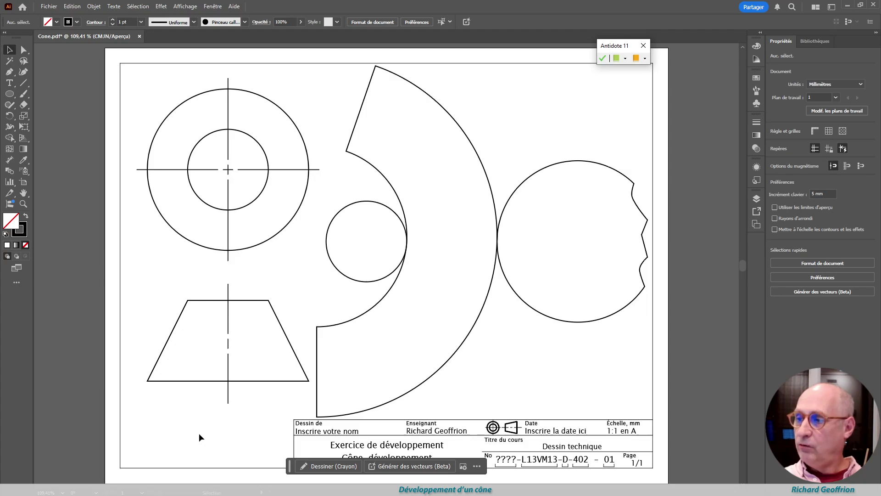